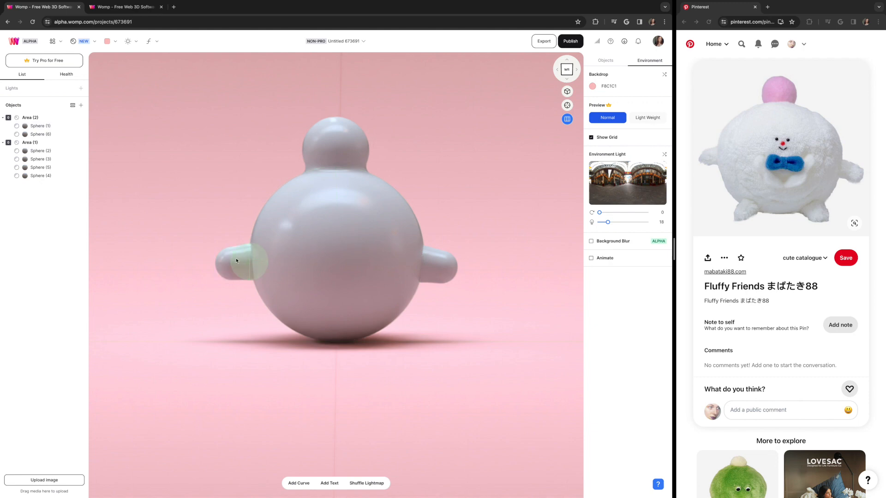
# - Duplicate the sphere where the right arm joins the body and lower the copy to ground level, about Y 14.05 mm
pyautogui.click(245, 262)
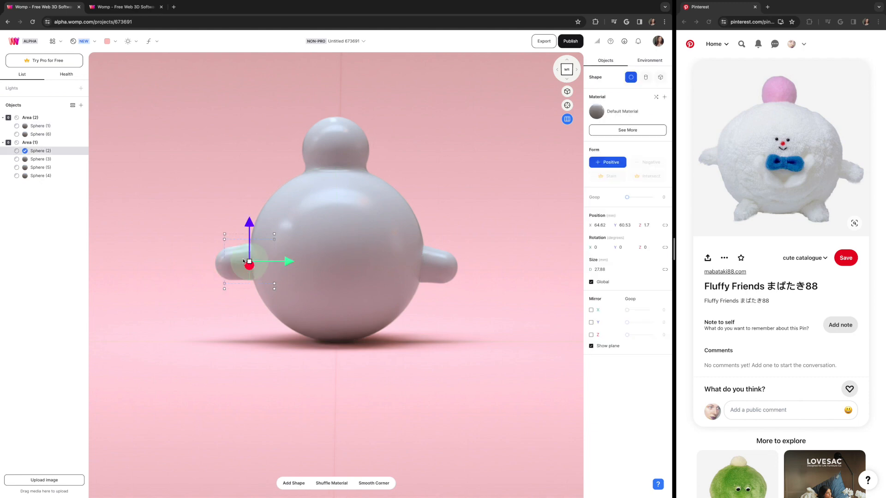
pyautogui.click(33, 167)
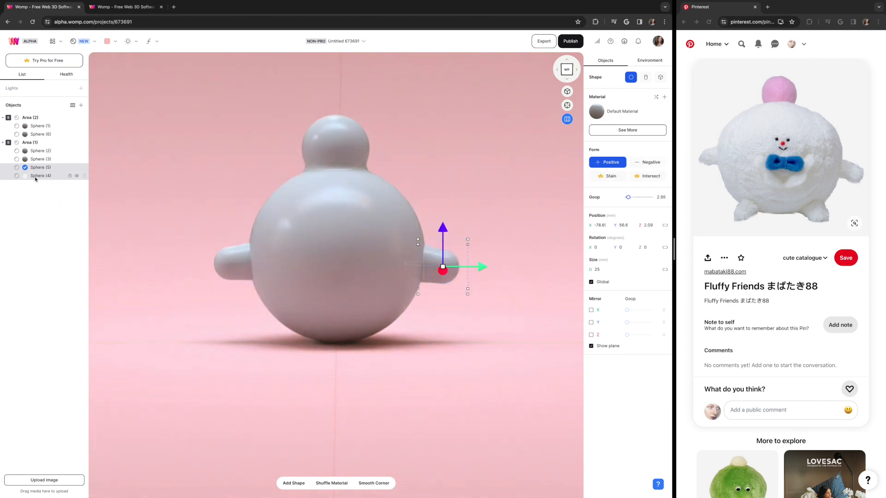
pyautogui.click(35, 176)
pyautogui.rightClick(36, 178)
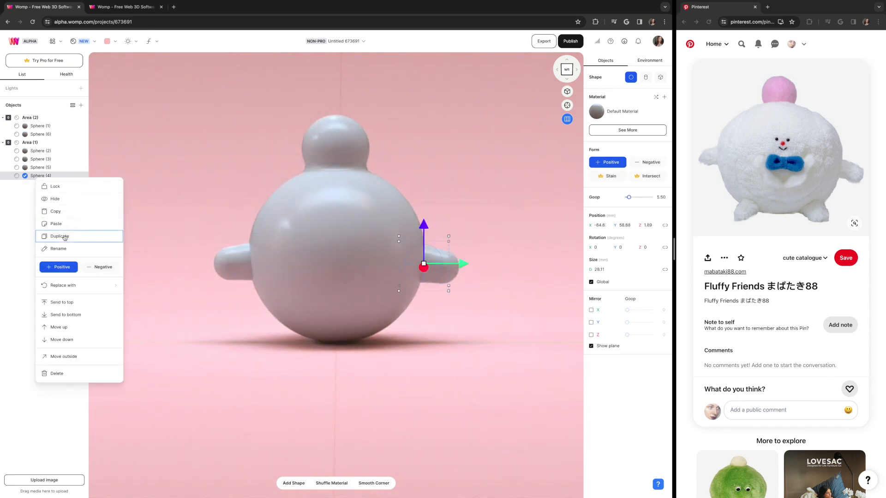
pyautogui.click(65, 236)
pyautogui.scroll(1, 442, 258)
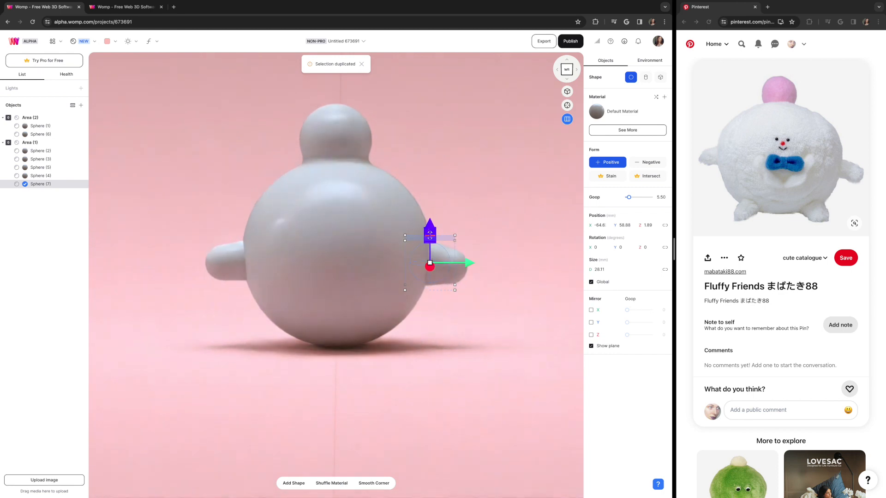
pyautogui.scroll(-1, 463, 322)
pyautogui.moveTo(418, 225); pyautogui.dragTo(425, 293)
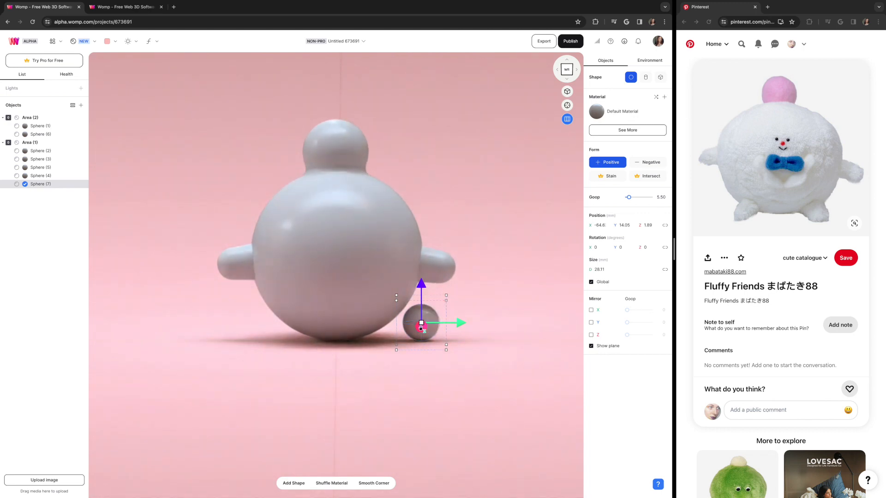
# - Bring the duplicated sphere forward to about Z 39.46 mm and slide it under the body to about X -32.2 mm
pyautogui.moveTo(462, 353); pyautogui.dragTo(315, 339)
pyautogui.moveTo(301, 386); pyautogui.dragTo(256, 401)
pyautogui.moveTo(238, 337); pyautogui.dragTo(518, 358)
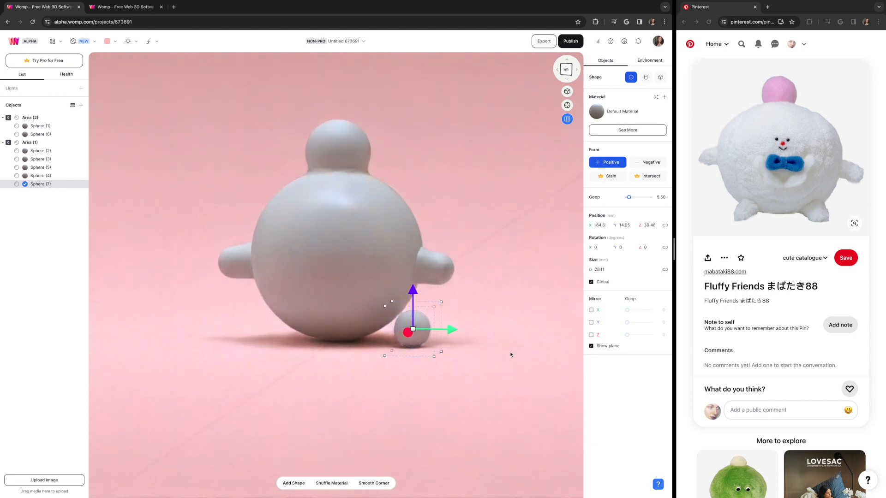
pyautogui.moveTo(449, 328); pyautogui.dragTo(407, 325)
pyautogui.moveTo(385, 388); pyautogui.dragTo(405, 384)
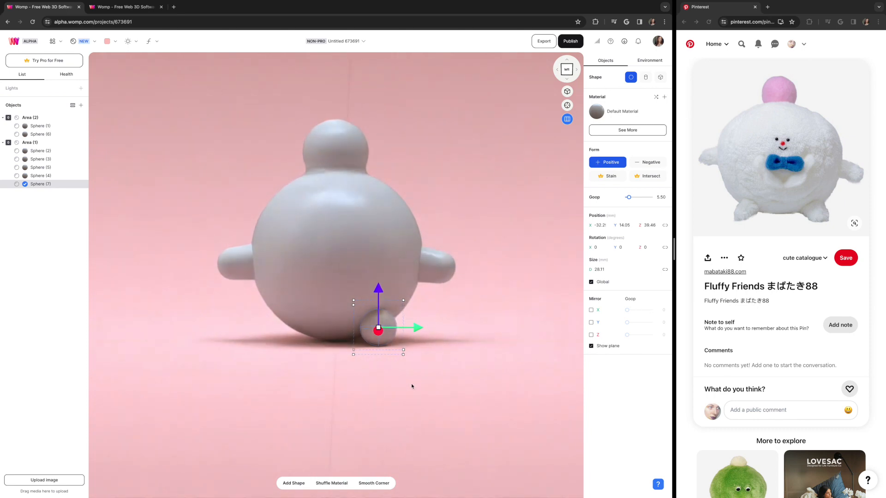
# - Enlarge the foot sphere to about 29.81 mm in diameter and raise its Goop to about 13.1
pyautogui.moveTo(405, 300); pyautogui.dragTo(418, 327)
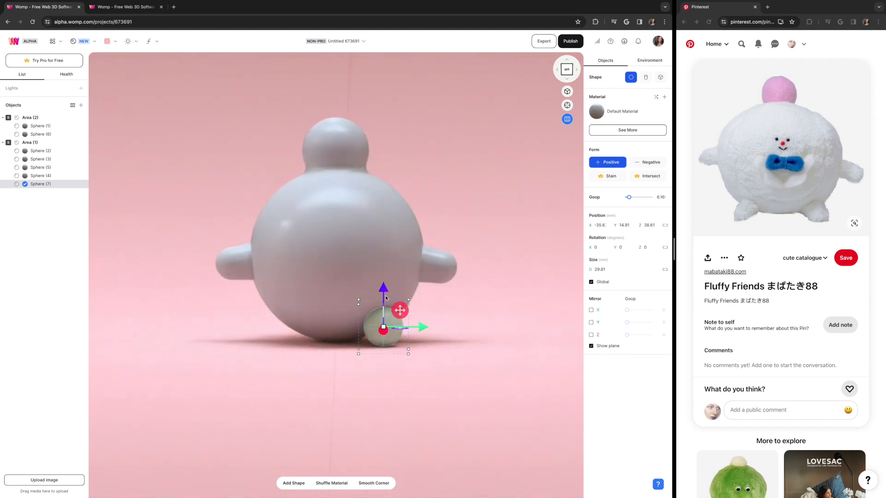
pyautogui.moveTo(384, 285); pyautogui.dragTo(384, 284)
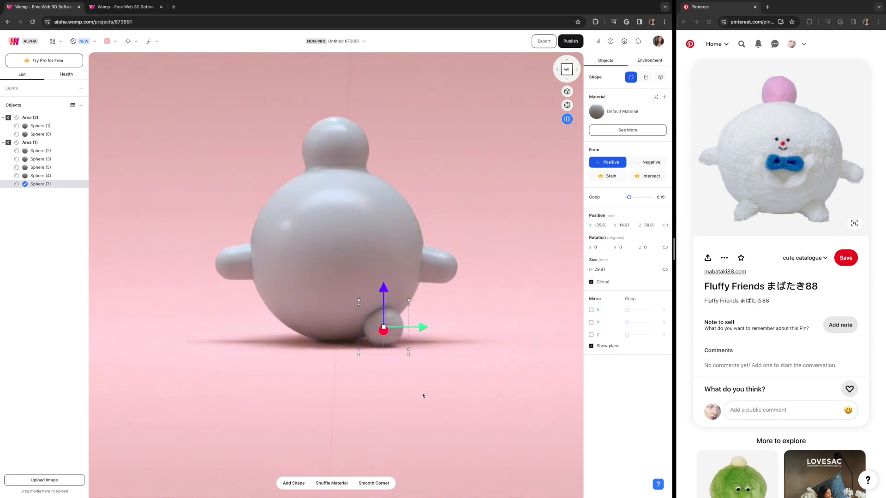
pyautogui.click(404, 397)
pyautogui.click(398, 330)
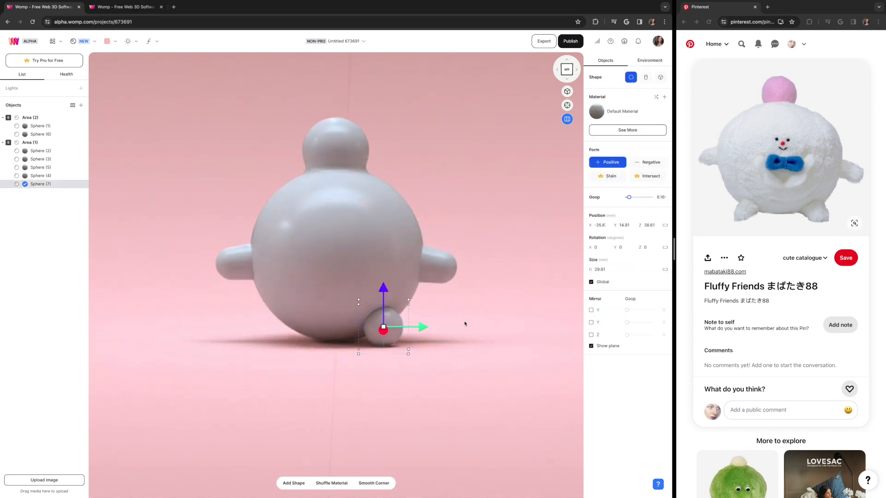
pyautogui.scroll(-2, 465, 322)
pyautogui.moveTo(628, 199)
pyautogui.mouseDown()
pyautogui.moveTo(648, 199)
pyautogui.moveTo(631, 199)
pyautogui.mouseUp()
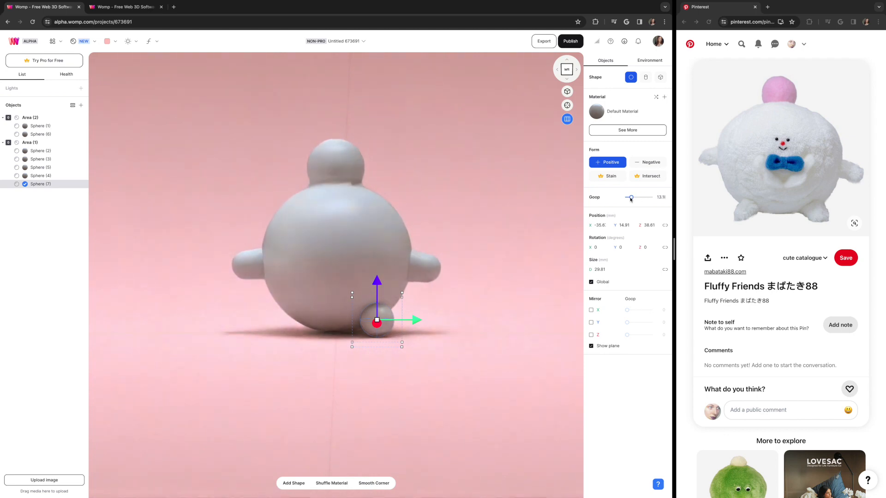
# - Try lowering the Goop of the body and foot spheres together
pyautogui.keyDown('shift'); pyautogui.click(336, 273); pyautogui.keyUp('shift')
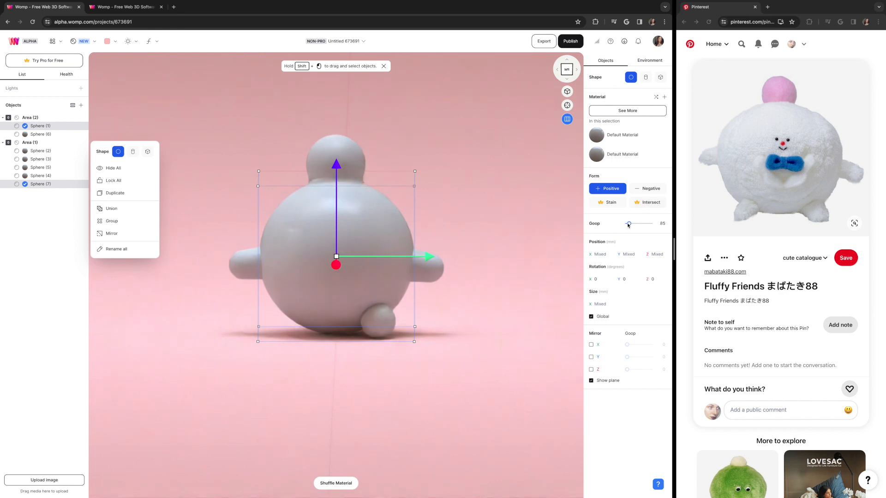
pyautogui.moveTo(627, 223); pyautogui.dragTo(625, 225)
pyautogui.click(388, 329)
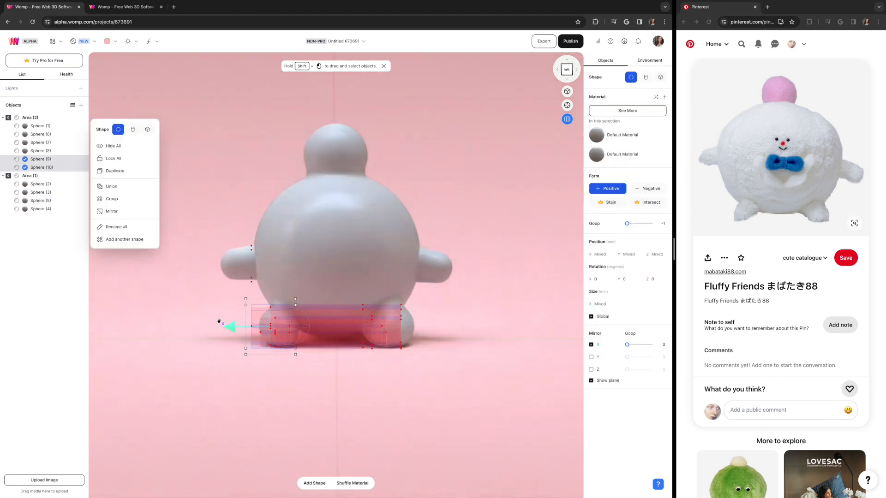
# - Move the mirrored pair of foot spheres outward, clear of the body, and delete the two original unmirrored foot spheres
pyautogui.moveTo(219, 320); pyautogui.dragTo(199, 319)
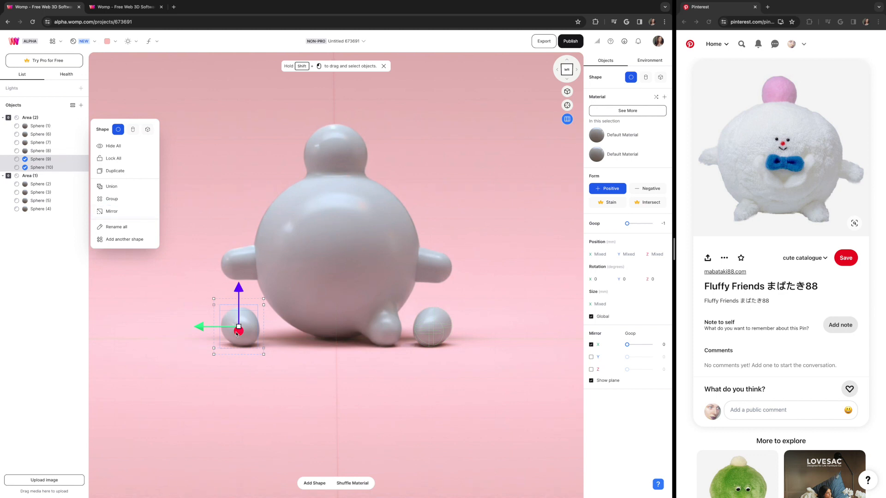
pyautogui.click(390, 333)
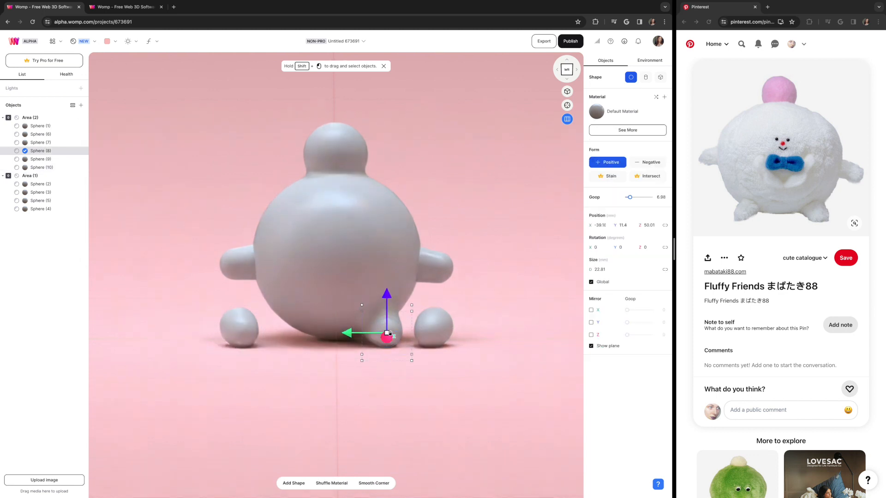
pyautogui.press('Delete')
pyautogui.click(390, 333)
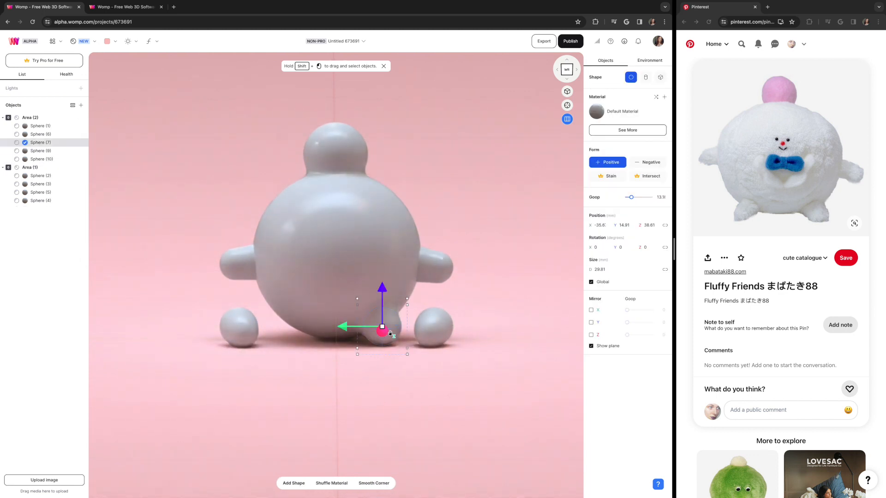
pyautogui.press('Delete')
# - Group the two mirrored foot spheres and slide the group inward until the toe sphere sits at about X 44.2 mm
pyautogui.click(244, 336)
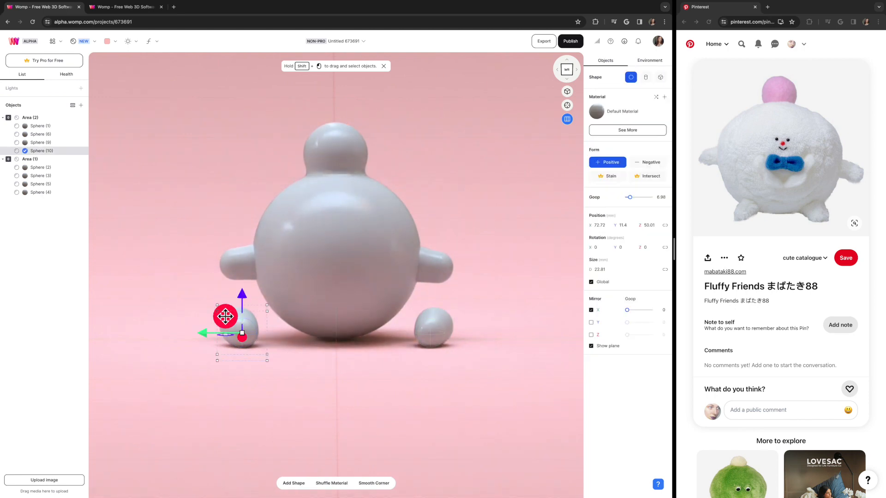
pyautogui.click(48, 143)
pyautogui.keyDown('shift'); pyautogui.click(50, 151); pyautogui.keyUp('shift')
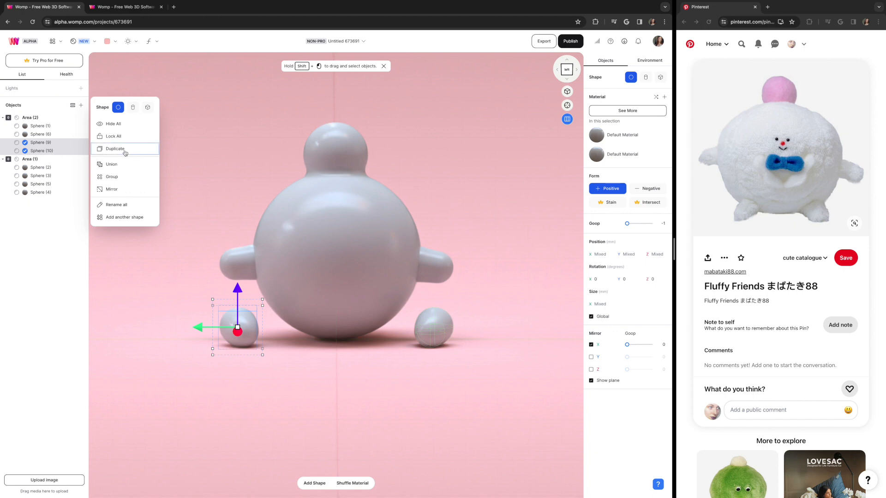
pyautogui.click(122, 177)
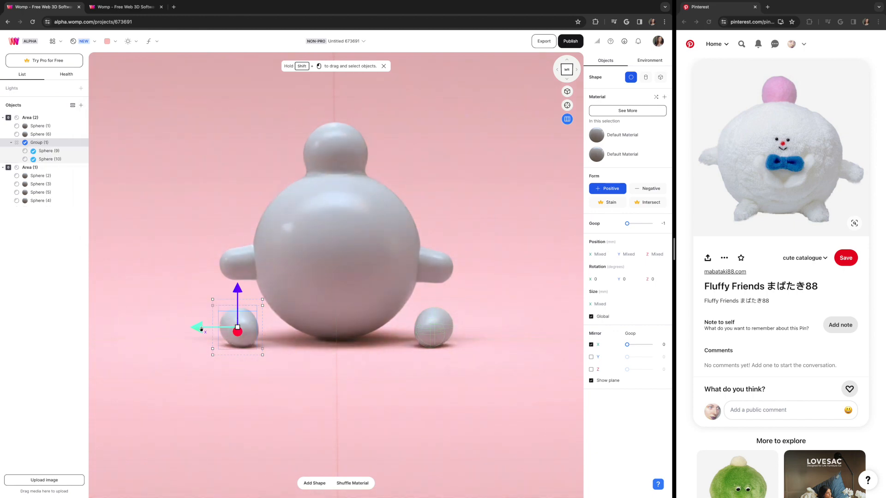
pyautogui.moveTo(199, 327); pyautogui.dragTo(239, 334)
pyautogui.click(287, 339)
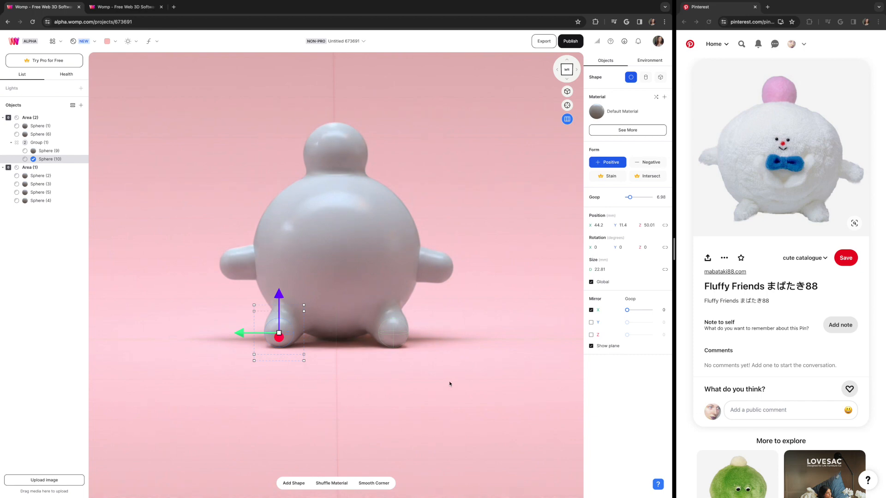
# - Push the larger foot sphere, Sphere (9), back into the body to about Z 35.11 mm
pyautogui.click(494, 360)
pyautogui.moveTo(343, 389); pyautogui.dragTo(407, 388)
pyautogui.moveTo(182, 388); pyautogui.dragTo(447, 393)
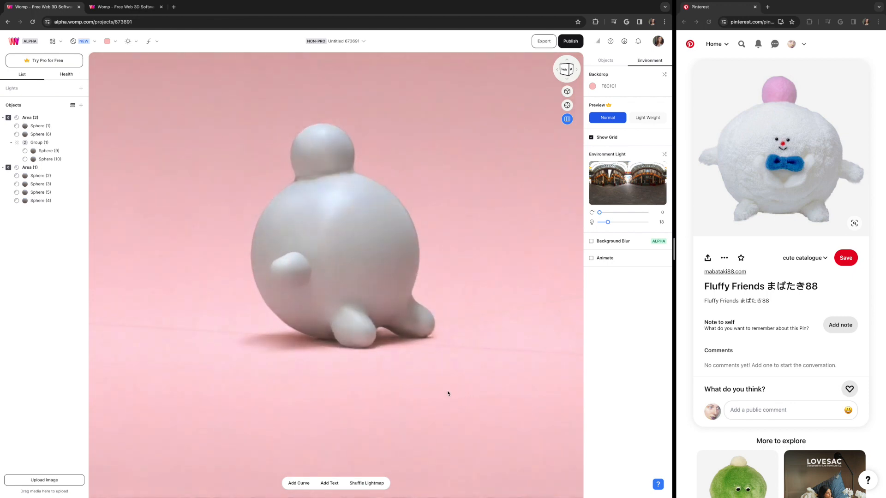
pyautogui.click(337, 330)
pyautogui.moveTo(377, 332)
pyautogui.mouseDown()
pyautogui.moveTo(368, 332)
pyautogui.moveTo(374, 335)
pyautogui.mouseUp()
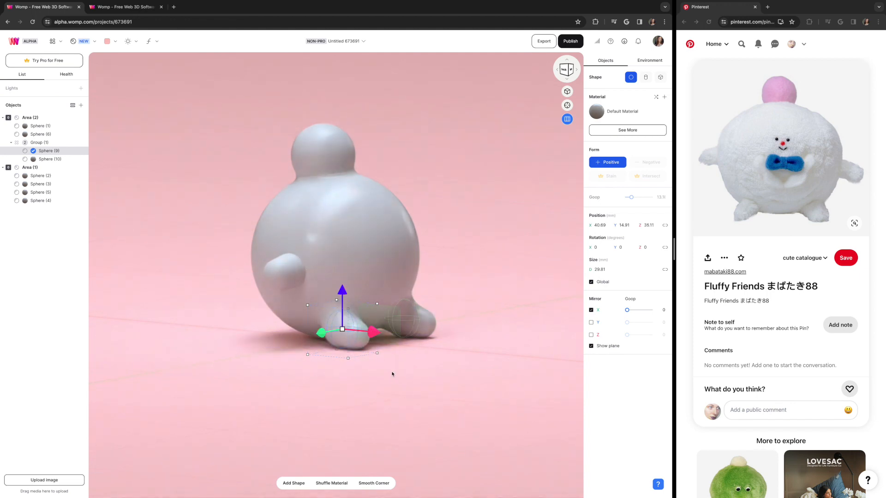
# - Push the smaller toe sphere, Sphere (10), back toward the body to about Z 46.51 mm
pyautogui.click(367, 352)
pyautogui.click(357, 339)
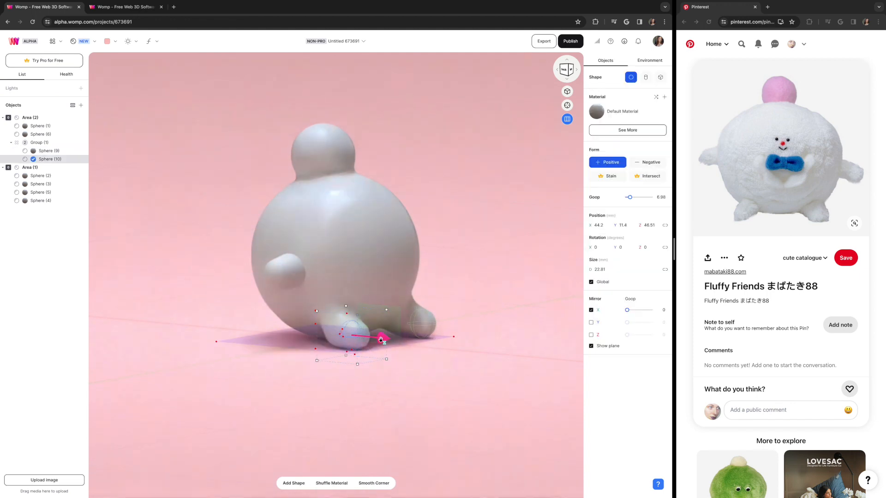
pyautogui.moveTo(380, 341); pyautogui.dragTo(378, 340)
pyautogui.click(437, 392)
pyautogui.moveTo(437, 392); pyautogui.dragTo(246, 391)
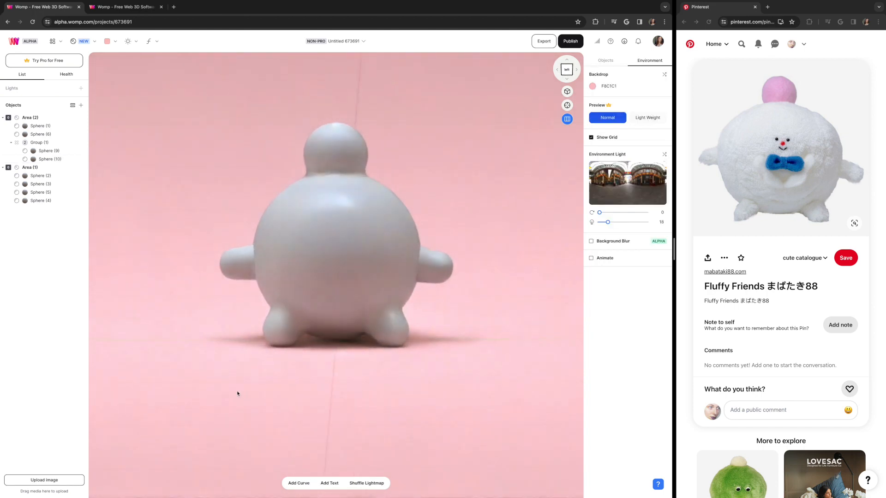
pyautogui.moveTo(354, 377)
pyautogui.mouseDown()
pyautogui.moveTo(188, 375)
pyautogui.moveTo(368, 375)
pyautogui.moveTo(341, 375)
pyautogui.mouseUp()
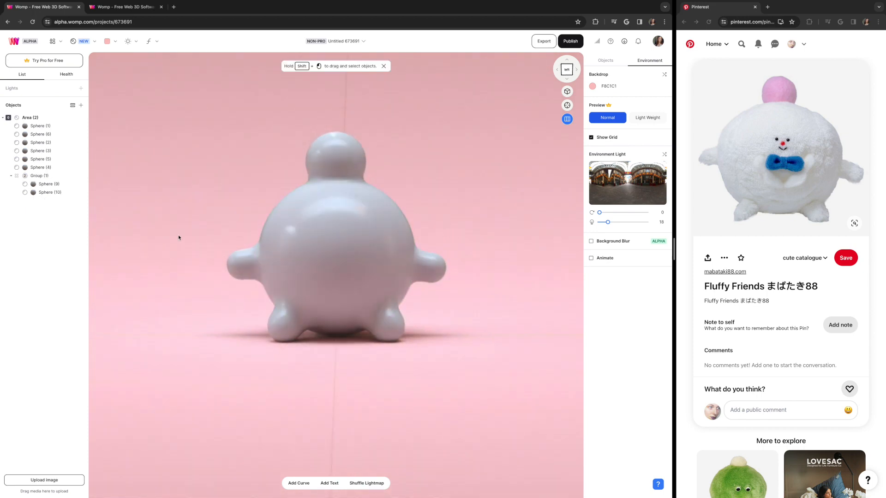
# - Duplicate the large body sphere, lower the copy to about Y 57.69 mm and shrink it to about 125.9 mm in diameter
pyautogui.click(46, 127)
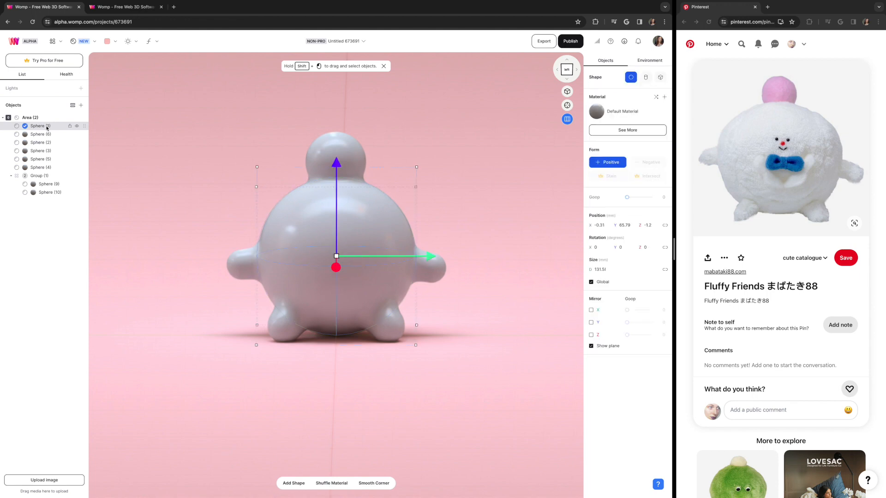
pyautogui.rightClick(47, 129)
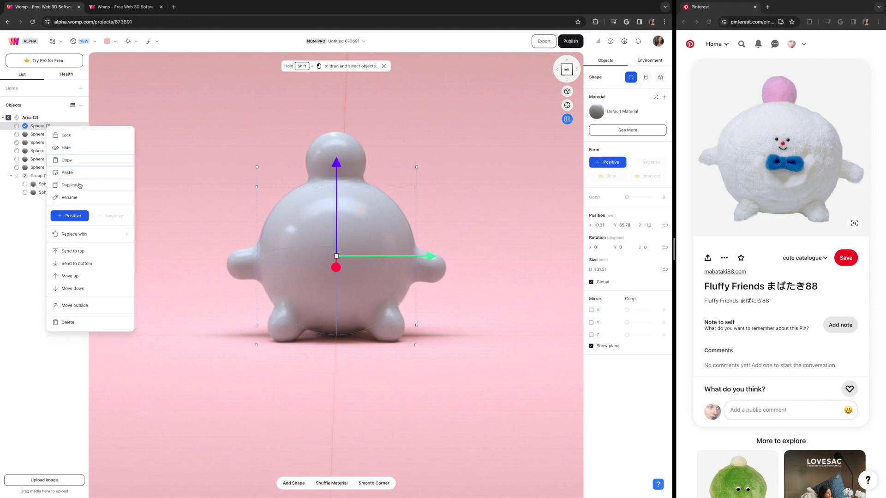
pyautogui.click(79, 185)
pyautogui.moveTo(336, 164); pyautogui.dragTo(337, 172)
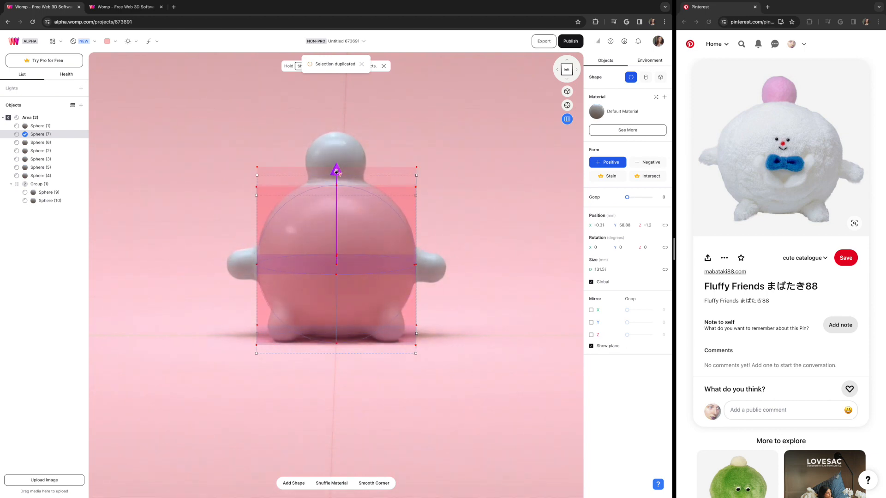
pyautogui.moveTo(336, 172); pyautogui.dragTo(337, 170)
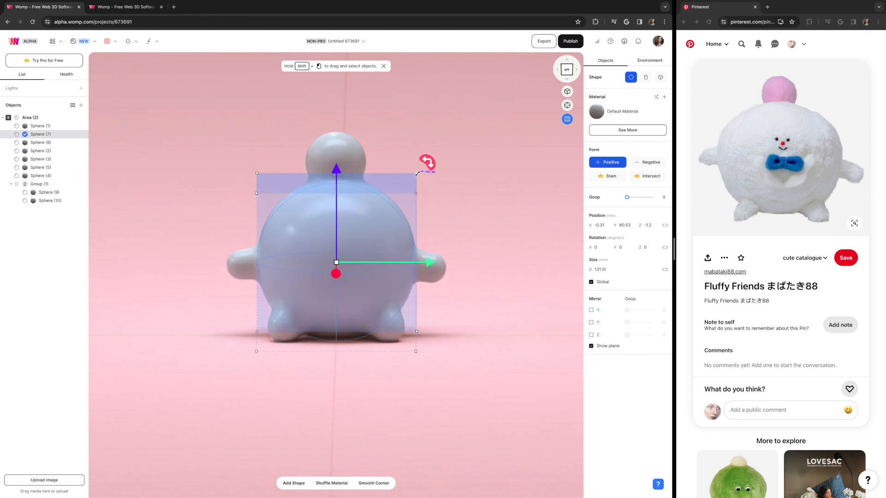
pyautogui.moveTo(416, 174); pyautogui.dragTo(408, 178)
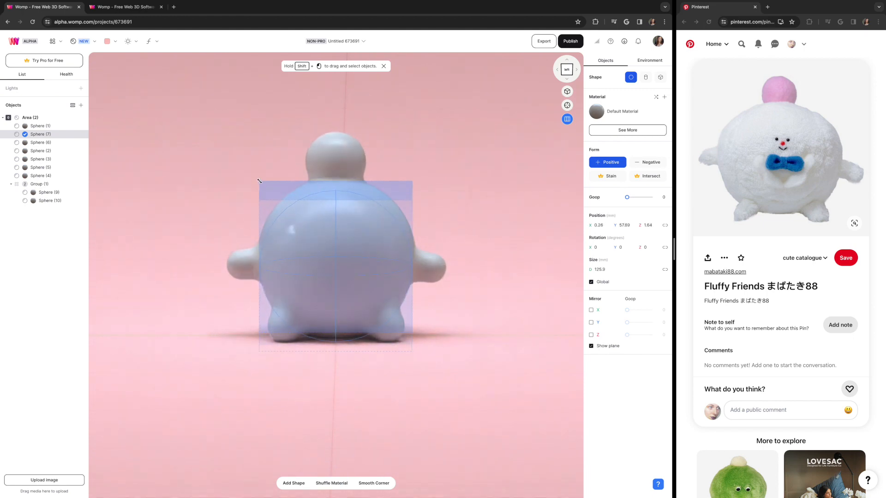
# - From the side, lower the duplicated body sphere to about Y 55.18 mm and enlarge it to about 128.7 mm in diameter
pyautogui.click(500, 364)
pyautogui.moveTo(381, 328); pyautogui.dragTo(164, 342)
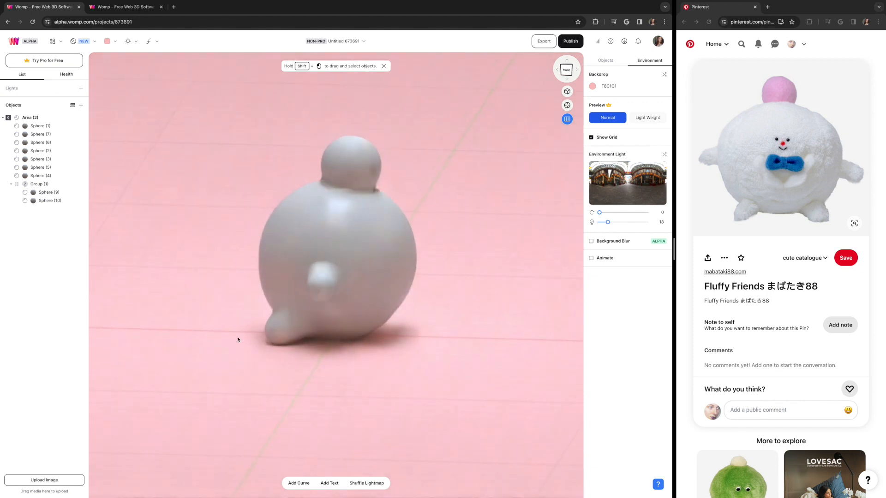
pyautogui.click(361, 332)
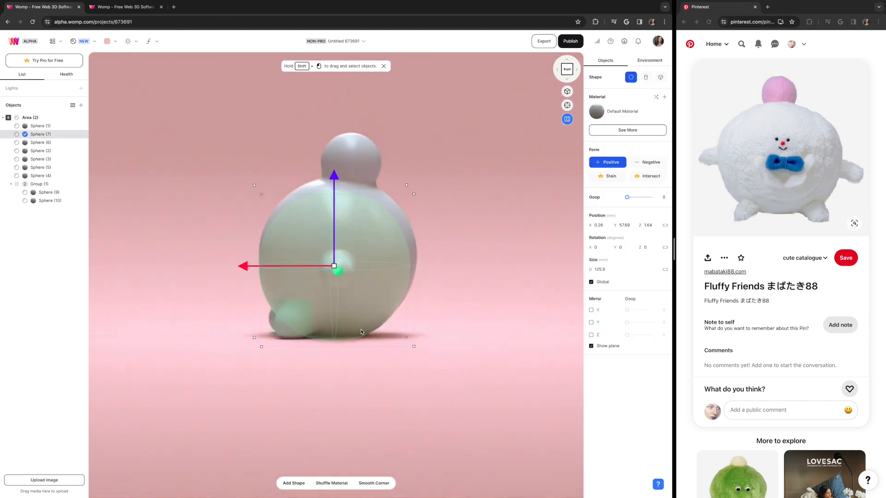
pyautogui.moveTo(334, 176); pyautogui.dragTo(334, 179)
pyautogui.moveTo(414, 347); pyautogui.dragTo(420, 351)
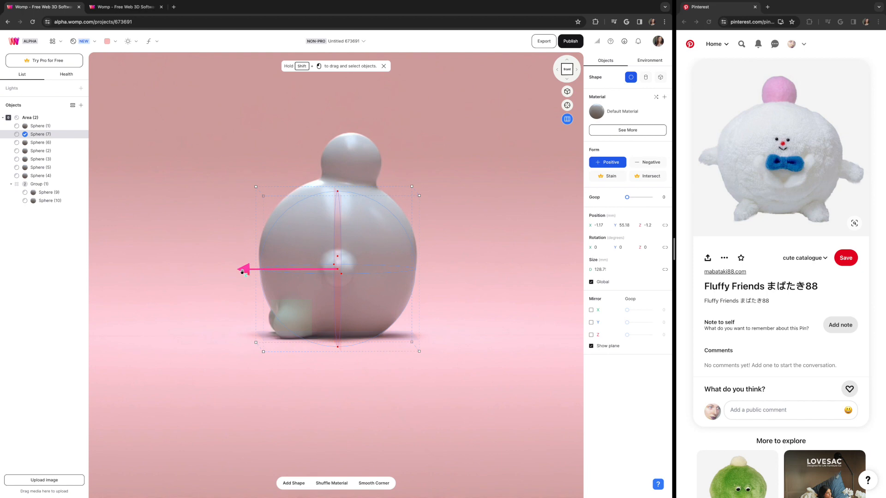
pyautogui.click(221, 307)
pyautogui.moveTo(221, 306); pyautogui.dragTo(490, 289)
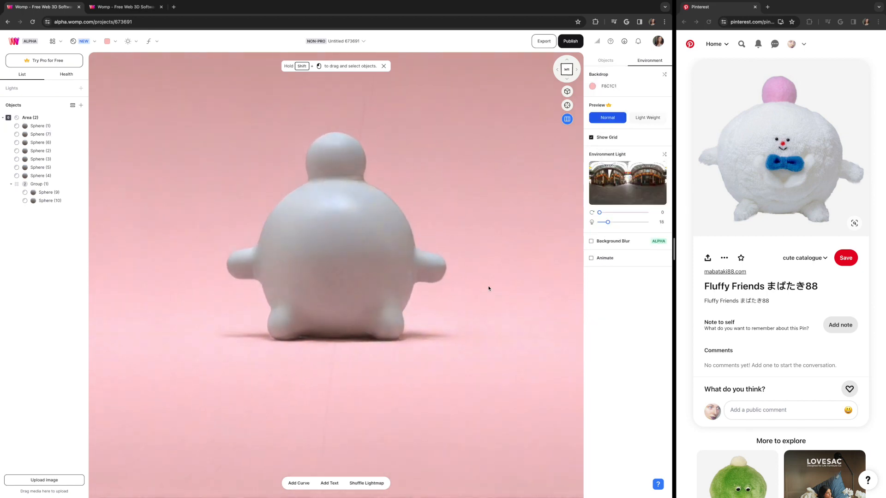
# - Slightly shrink the sphere at the tip of the right arm
pyautogui.click(437, 267)
pyautogui.moveTo(457, 239); pyautogui.dragTo(456, 241)
pyautogui.click(503, 318)
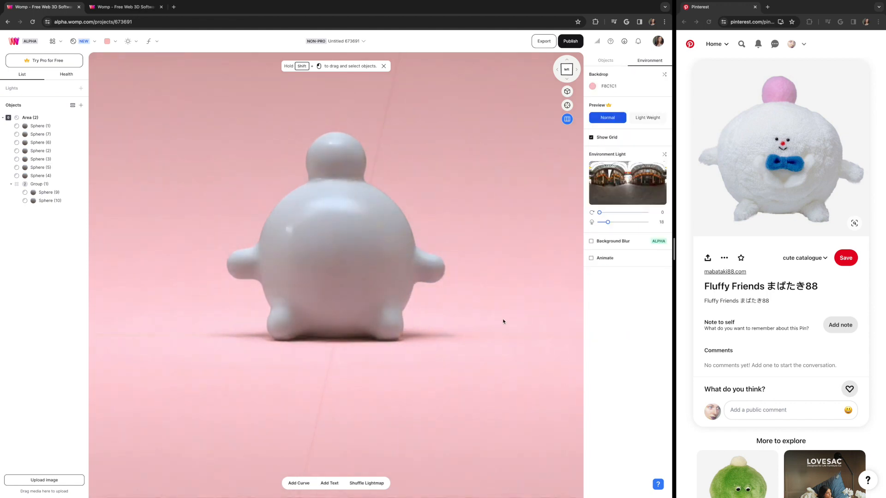
# - Slightly adjust the size of the sphere at the tip of the right arm
pyautogui.click(430, 259)
pyautogui.moveTo(439, 238); pyautogui.dragTo(442, 240)
pyautogui.click(395, 370)
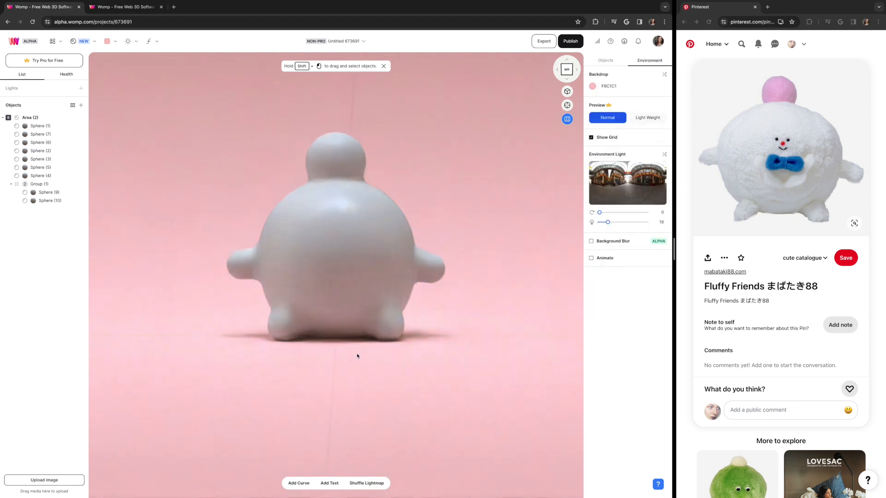
# - Paste a copy of the head ball, pull it forward to about Z 75.23 mm and lower it in front of the body
pyautogui.moveTo(546, 376); pyautogui.dragTo(356, 371)
pyautogui.hotkey('ctrl', 'v')
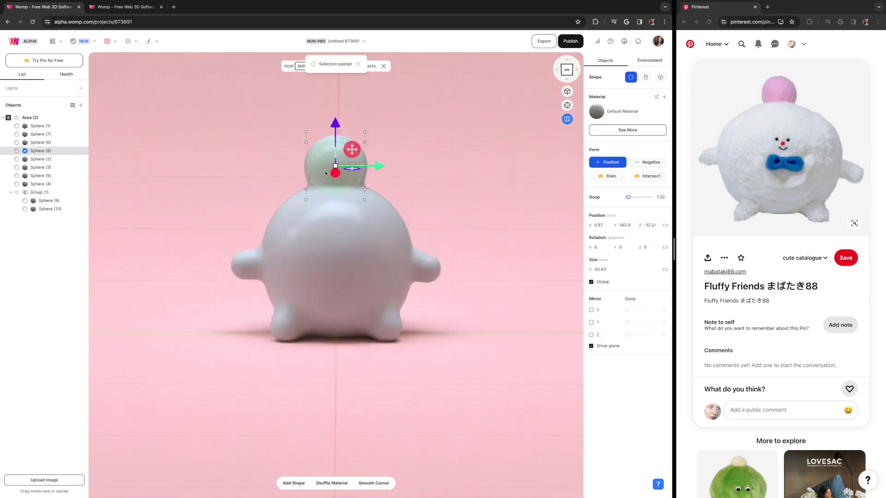
pyautogui.moveTo(275, 227); pyautogui.dragTo(429, 232)
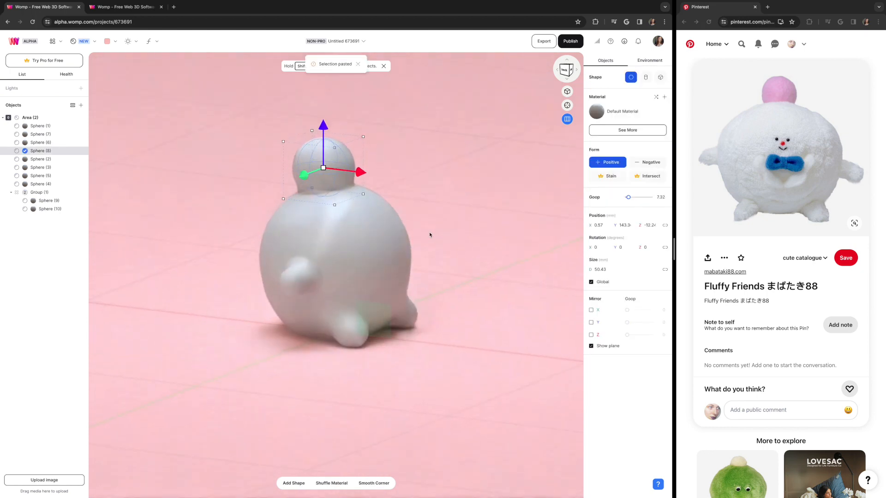
pyautogui.moveTo(359, 174); pyautogui.dragTo(447, 190)
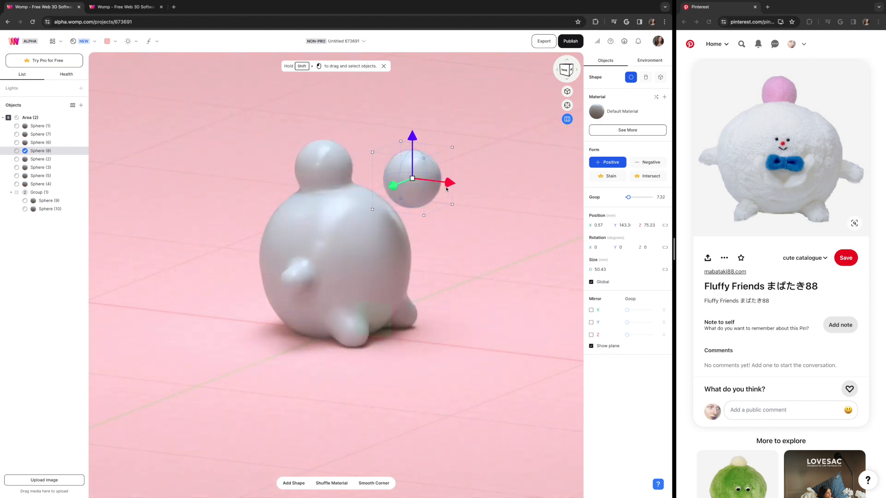
pyautogui.moveTo(411, 144); pyautogui.dragTo(411, 185)
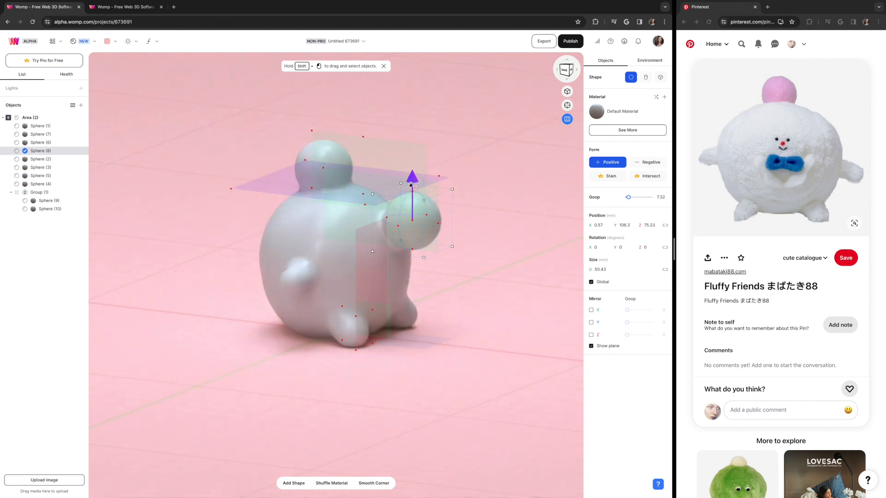
# - Shrink the copied sphere to about 7.32 mm with zero goop and set it on the body's front as an eye, at about Z 53.88 mm
pyautogui.moveTo(494, 284); pyautogui.dragTo(293, 290)
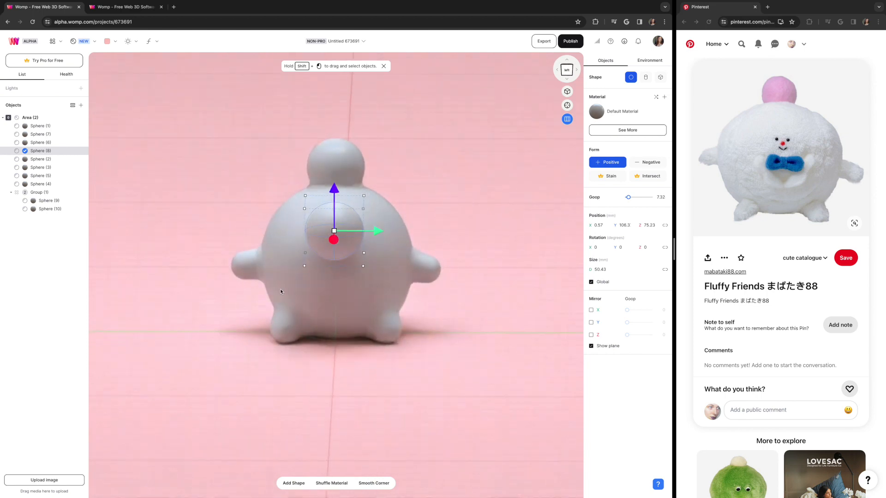
pyautogui.moveTo(364, 196); pyautogui.dragTo(326, 257)
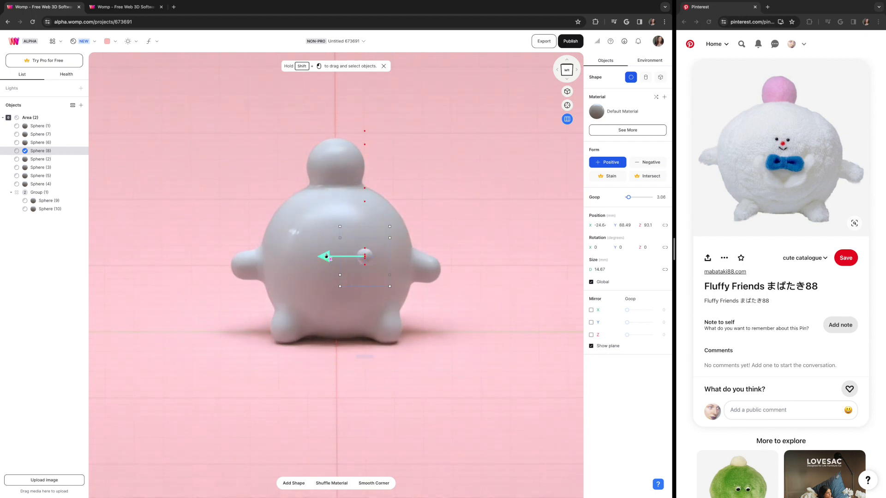
pyautogui.moveTo(400, 292); pyautogui.dragTo(387, 278)
pyautogui.moveTo(316, 359); pyautogui.dragTo(481, 291)
pyautogui.moveTo(469, 237); pyautogui.dragTo(433, 236)
pyautogui.moveTo(378, 287); pyautogui.dragTo(297, 286)
pyautogui.click(467, 315)
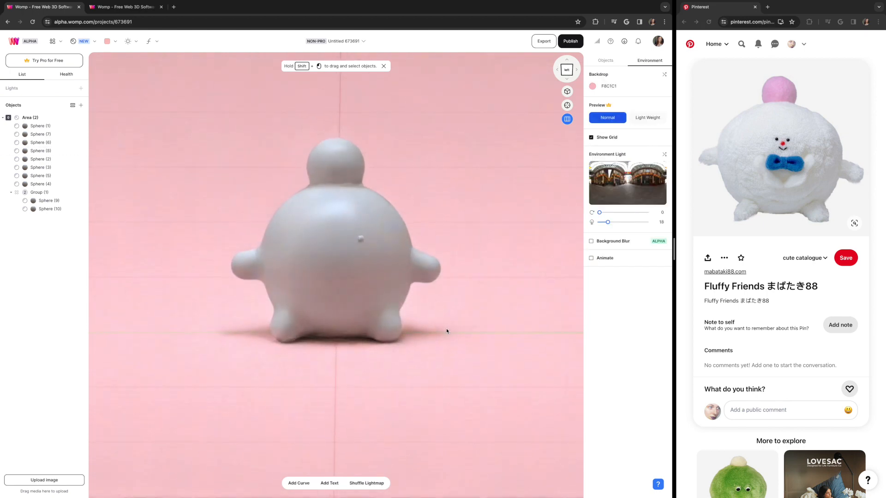
# - Move the eye toward the face's centre to about X -14.8 mm and resize it to about 7.59 mm in diameter
pyautogui.click(339, 244)
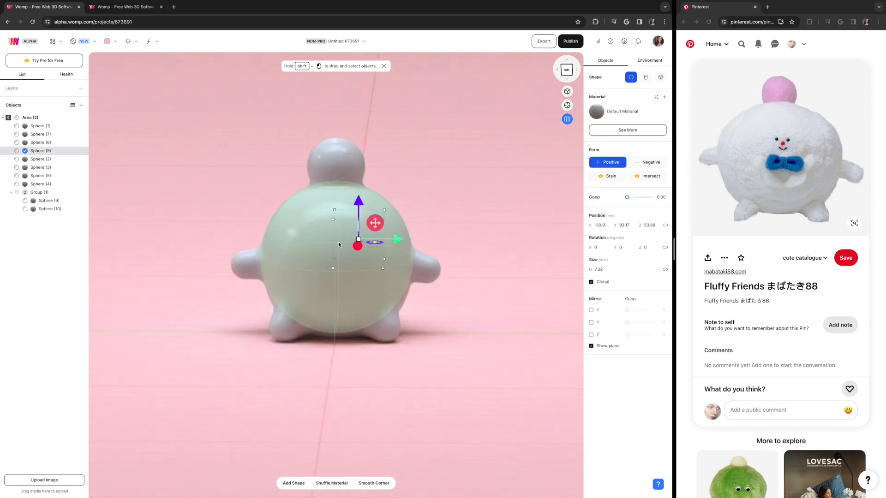
pyautogui.moveTo(399, 239); pyautogui.dragTo(392, 239)
pyautogui.moveTo(350, 432)
pyautogui.mouseDown()
pyautogui.moveTo(360, 431)
pyautogui.moveTo(351, 431)
pyautogui.mouseUp()
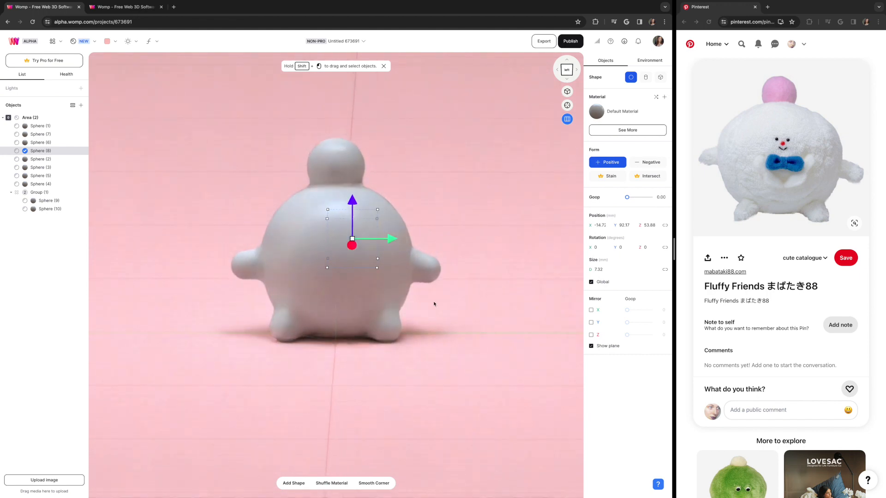
pyautogui.moveTo(378, 209); pyautogui.dragTo(375, 211)
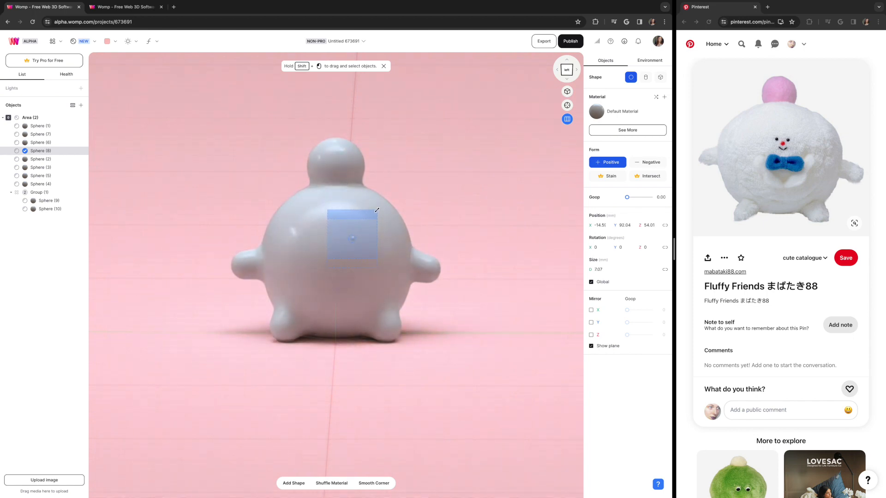
pyautogui.moveTo(378, 210); pyautogui.dragTo(378, 210)
pyautogui.click(425, 368)
# - Pull the eye sphere slightly forward out of the body to about Z 57.7 mm
pyautogui.moveTo(425, 368); pyautogui.dragTo(250, 378)
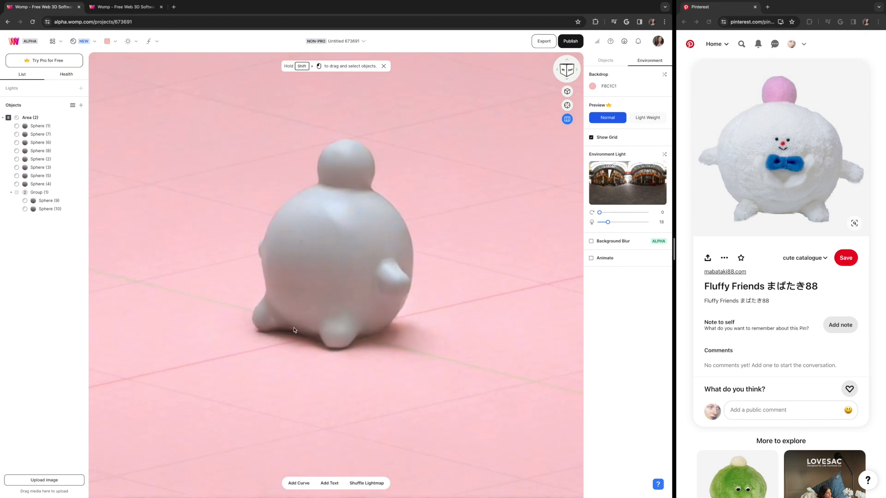
pyautogui.click(302, 243)
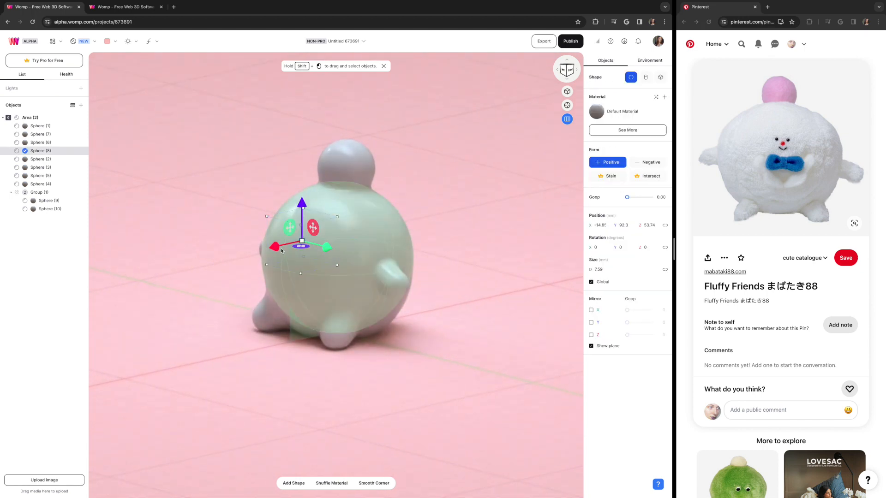
pyautogui.moveTo(273, 249); pyautogui.dragTo(273, 250)
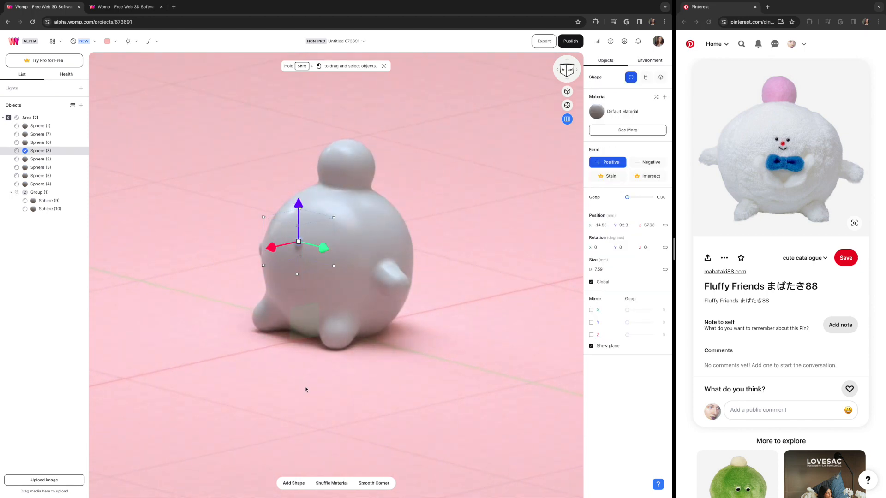
pyautogui.click(307, 389)
pyautogui.moveTo(278, 340); pyautogui.dragTo(406, 344)
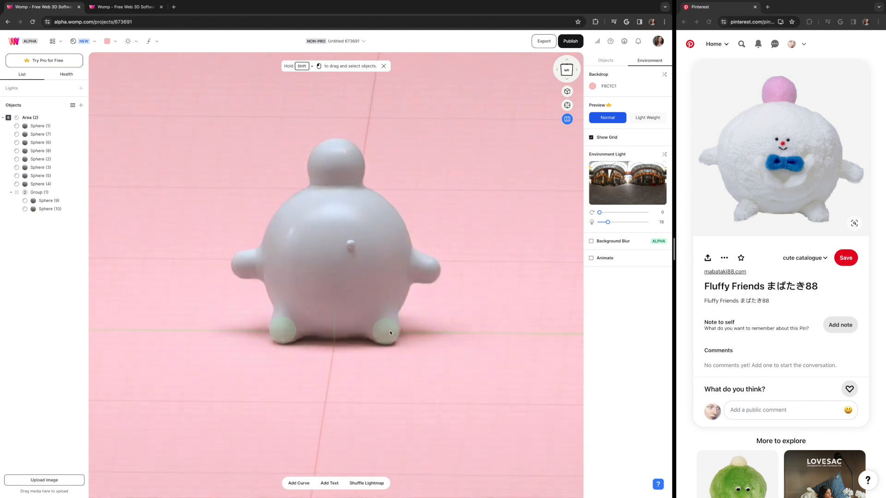
# - Duplicate the eye sphere and shift the copy across the face to about X 12.21 mm as the second eye
pyautogui.click(357, 249)
pyautogui.click(354, 244)
pyautogui.hotkey('ctrl', 'c')
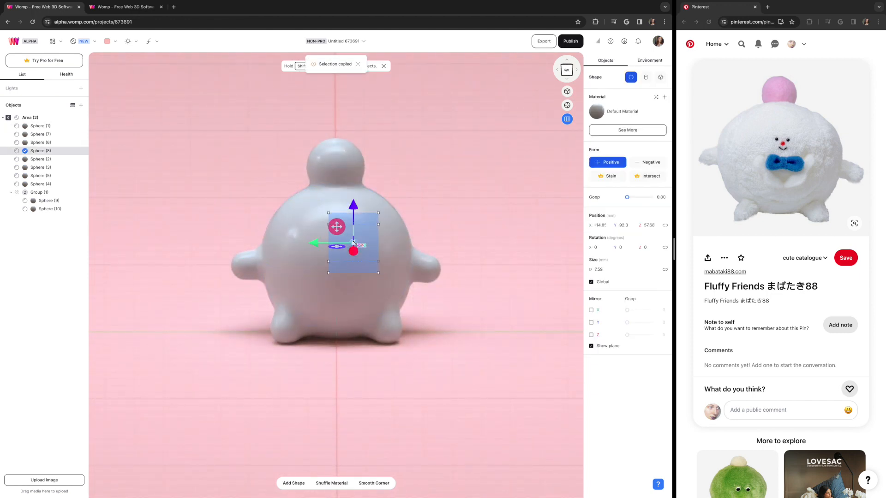
pyautogui.hotkey('ctrl', 'v')
pyautogui.moveTo(312, 243); pyautogui.dragTo(281, 244)
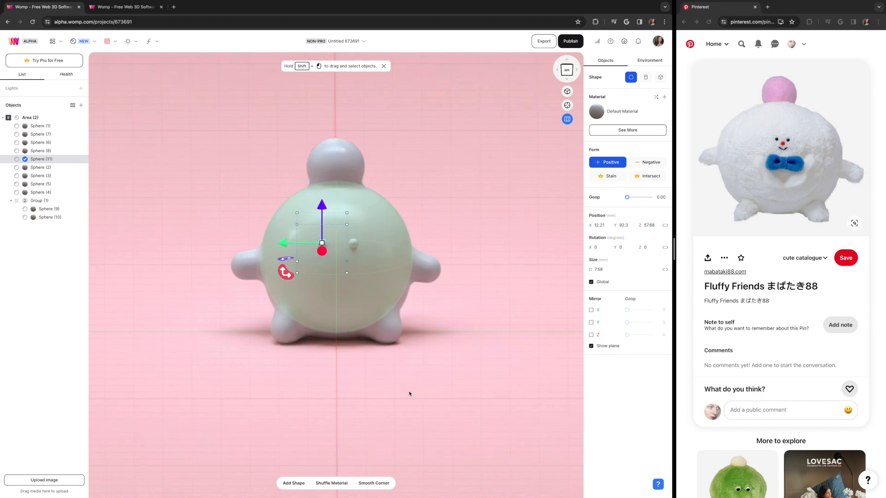
pyautogui.click(416, 359)
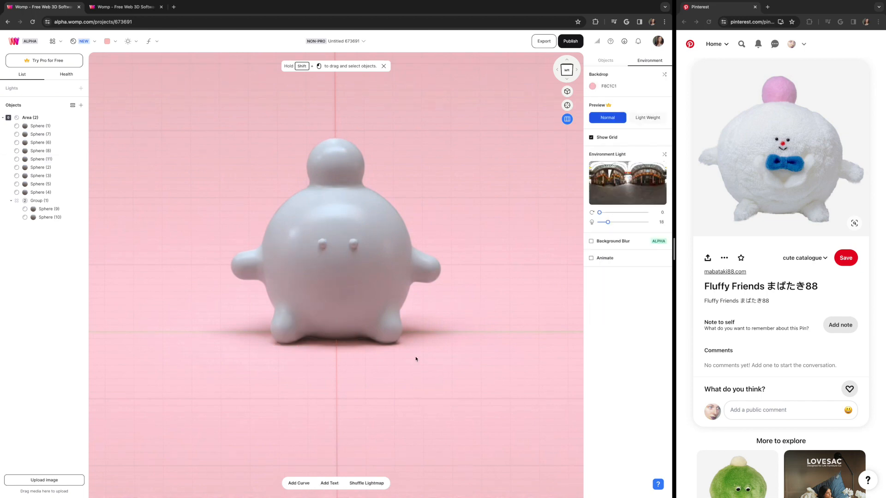
# - Duplicate the second eye as a nose, lowering it to about Y 78.27 mm and centring it between the eyes at about X -3.23 mm
pyautogui.click(322, 245)
pyautogui.hotkey('ctrl', 'c')
pyautogui.hotkey('ctrl', 'v')
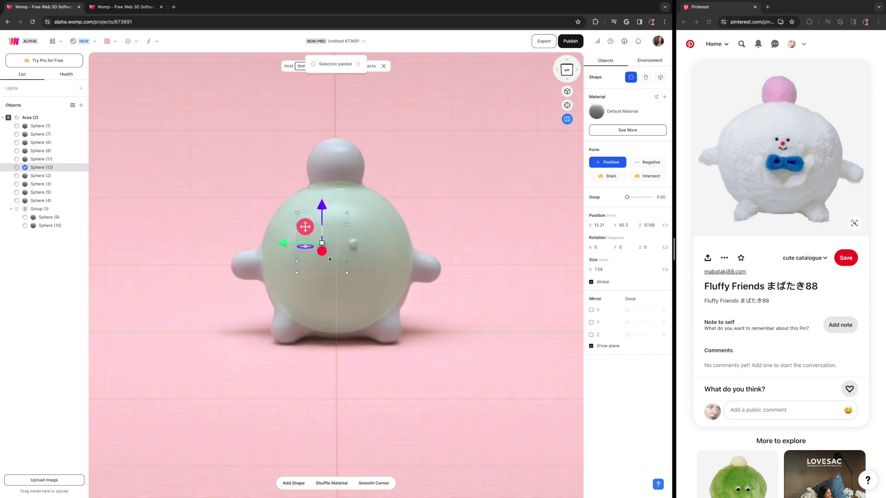
pyautogui.moveTo(322, 205); pyautogui.dragTo(323, 218)
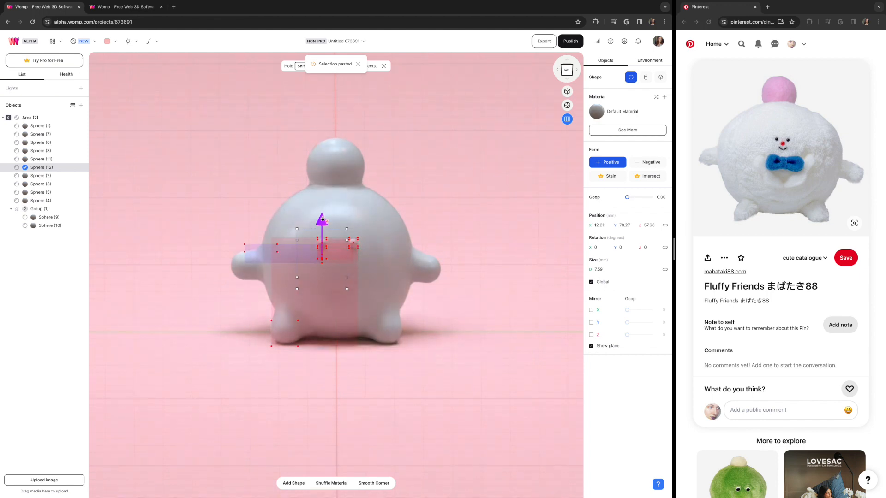
pyautogui.moveTo(287, 259)
pyautogui.mouseDown()
pyautogui.moveTo(311, 259)
pyautogui.moveTo(297, 259)
pyautogui.mouseUp()
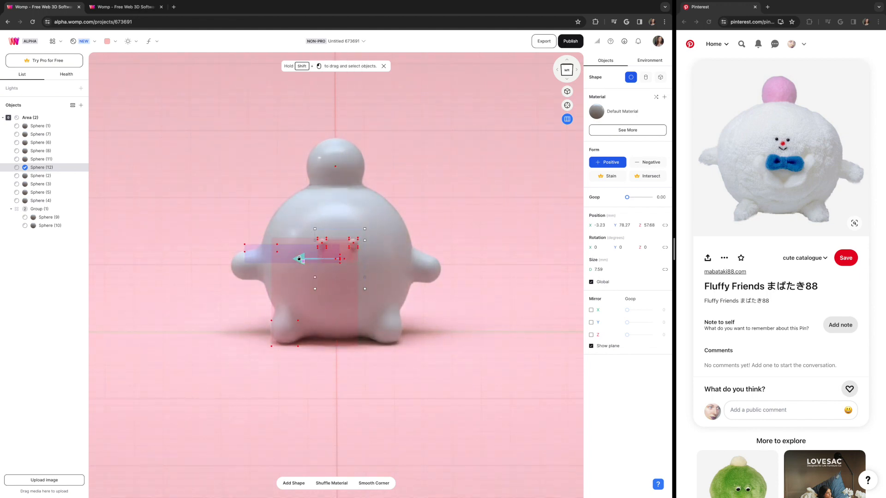
pyautogui.moveTo(298, 258); pyautogui.dragTo(305, 259)
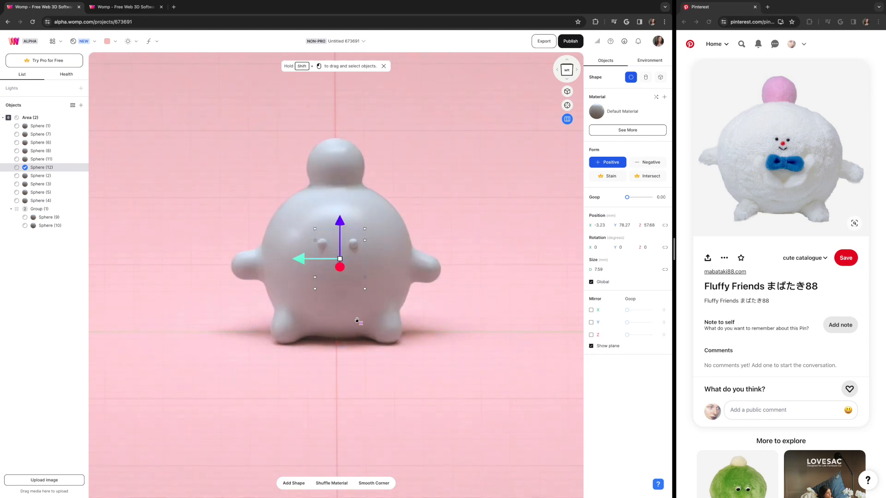
# - Pull the nose sphere forward from the body to about Z 64.59 mm
pyautogui.moveTo(261, 348); pyautogui.dragTo(383, 344)
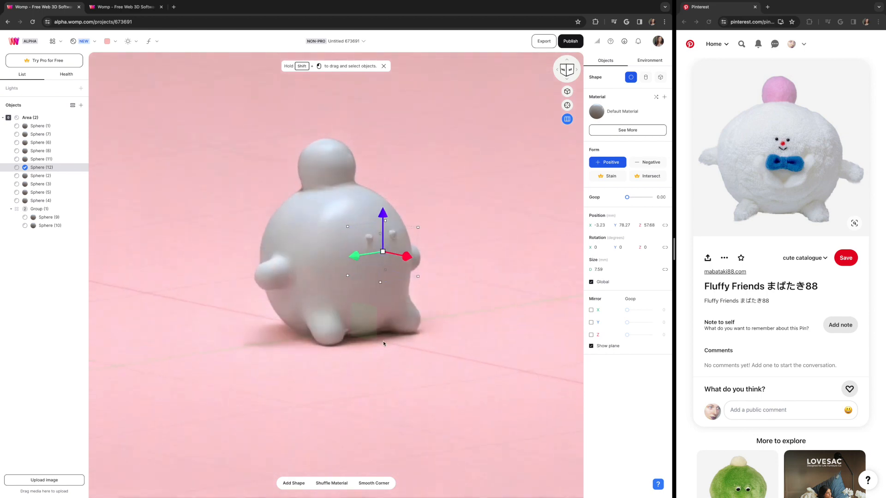
pyautogui.moveTo(414, 272)
pyautogui.mouseDown()
pyautogui.moveTo(406, 253)
pyautogui.moveTo(413, 259)
pyautogui.mouseUp()
pyautogui.click(492, 302)
pyautogui.moveTo(417, 318); pyautogui.dragTo(356, 272)
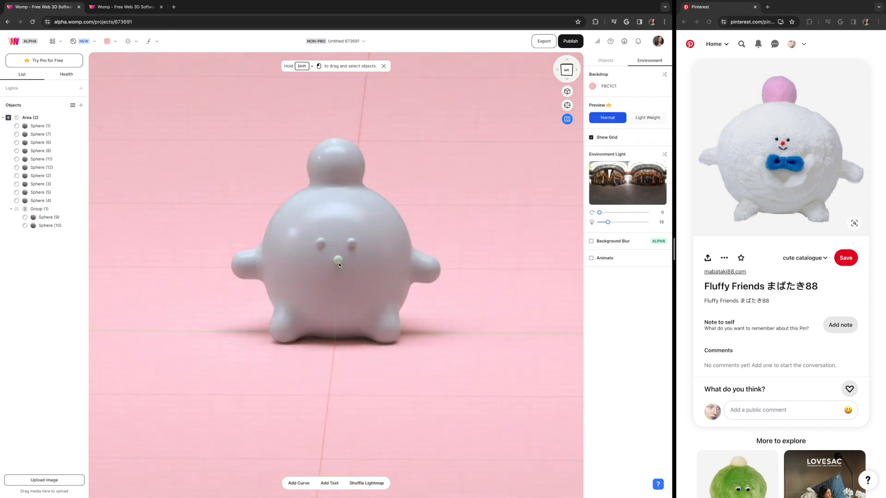
pyautogui.click(339, 260)
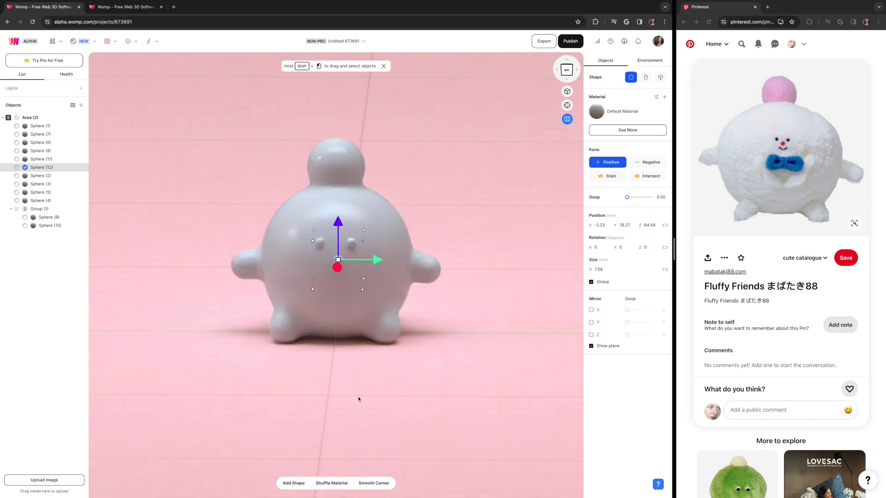
pyautogui.click(504, 263)
# - Select both eye spheres together and view the available backdrop colours
pyautogui.scroll(5, 323, 246)
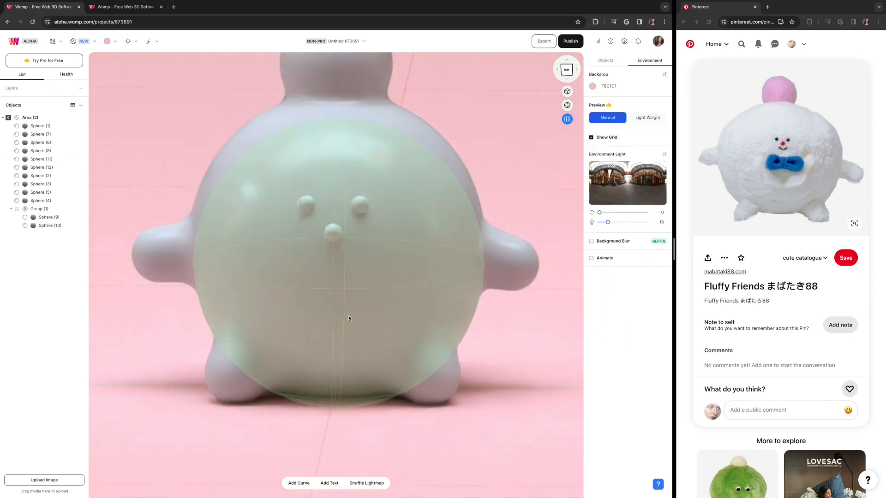
pyautogui.click(364, 210)
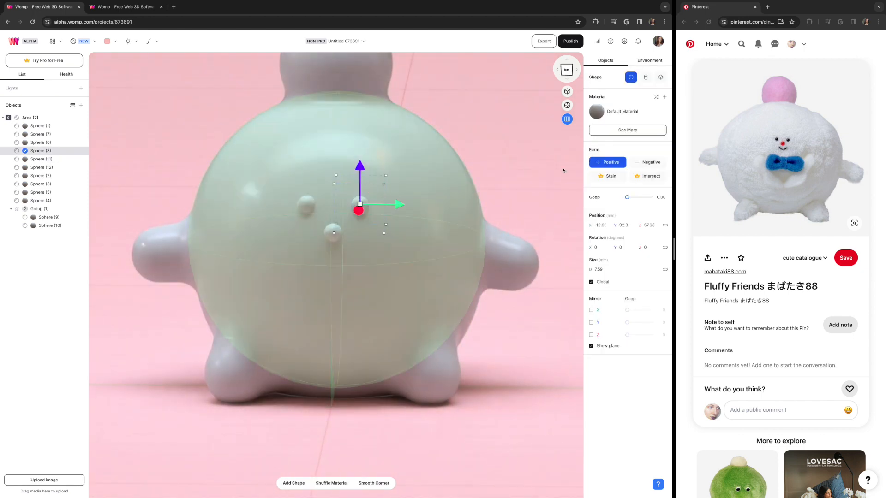
pyautogui.keyDown('shift'); pyautogui.click(306, 210); pyautogui.keyUp('shift')
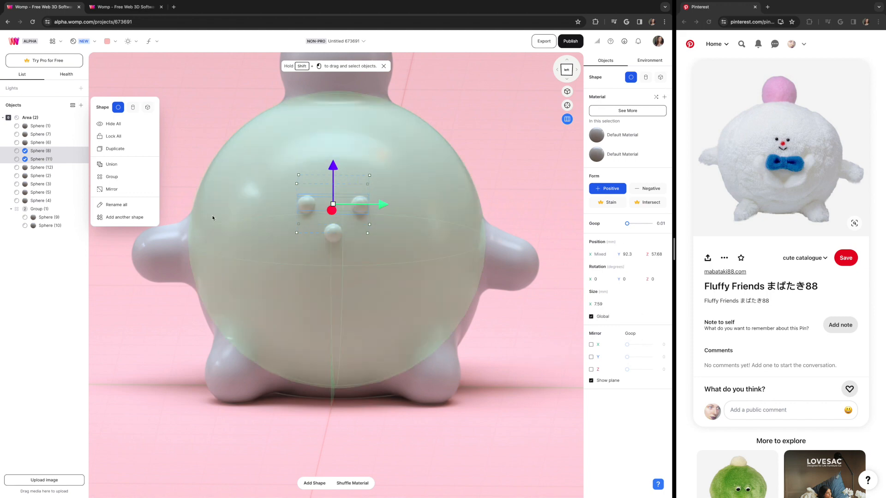
pyautogui.click(115, 42)
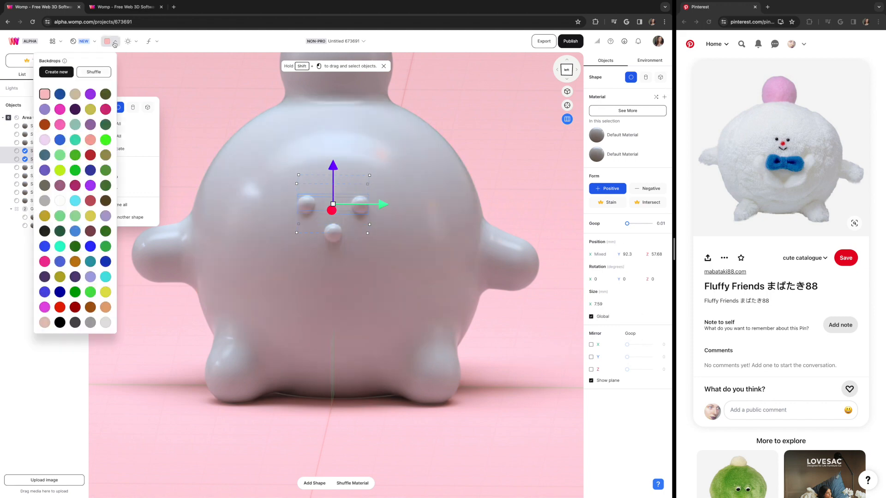
pyautogui.click(115, 43)
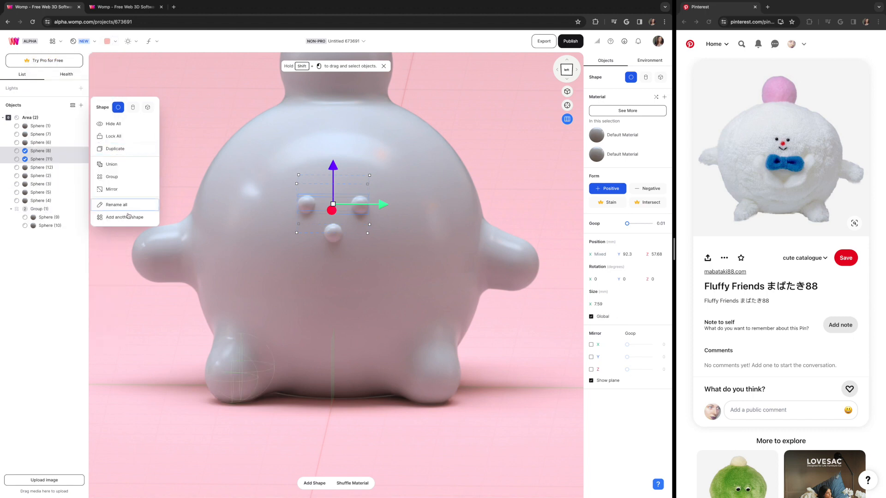
# - Examine the material library, its category list and the object settings for the second eye, Sphere (11)
pyautogui.click(307, 206)
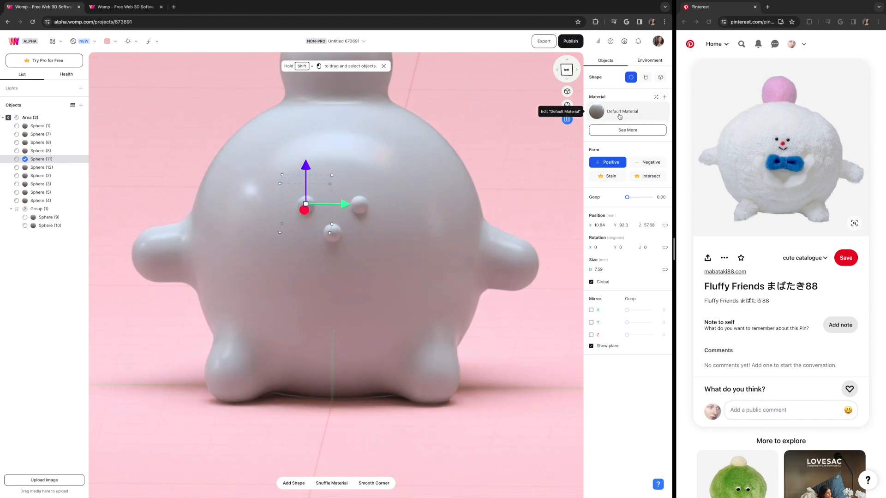
pyautogui.click(624, 132)
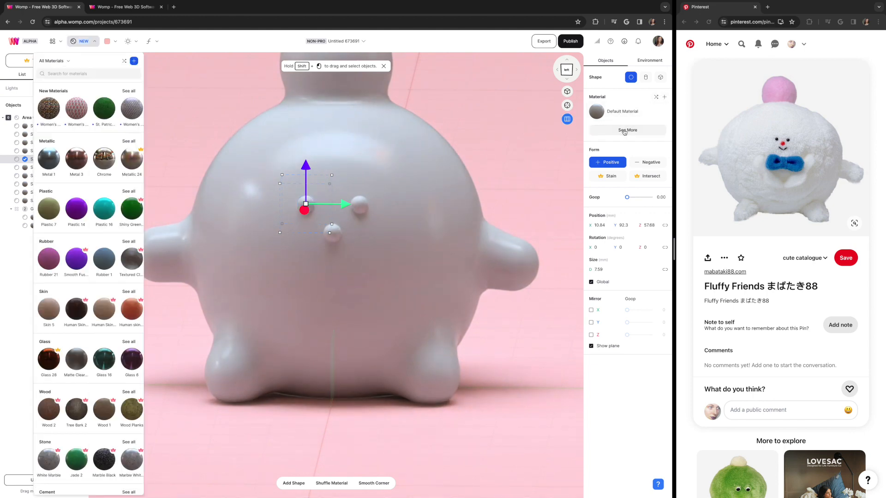
pyautogui.click(65, 61)
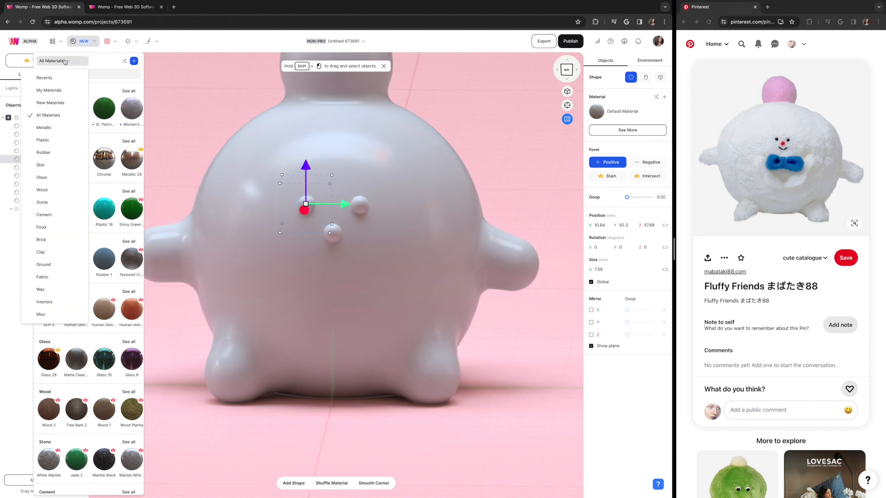
pyautogui.click(65, 61)
pyautogui.click(502, 298)
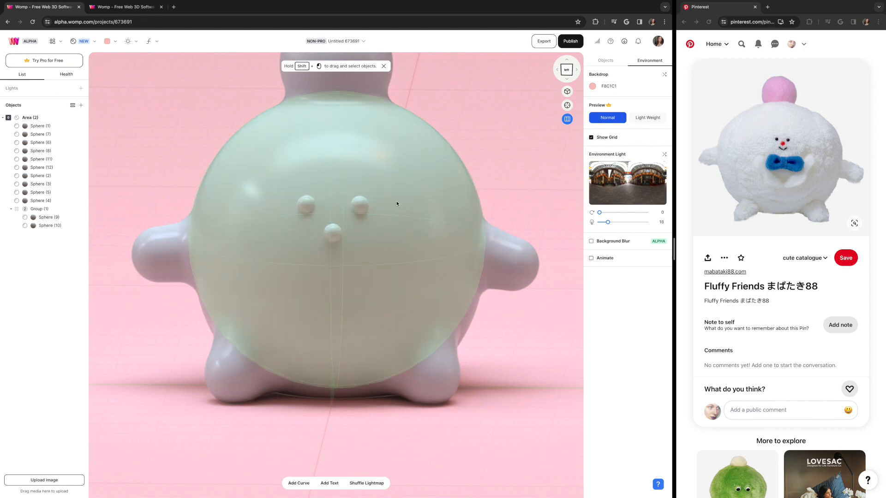
pyautogui.click(308, 207)
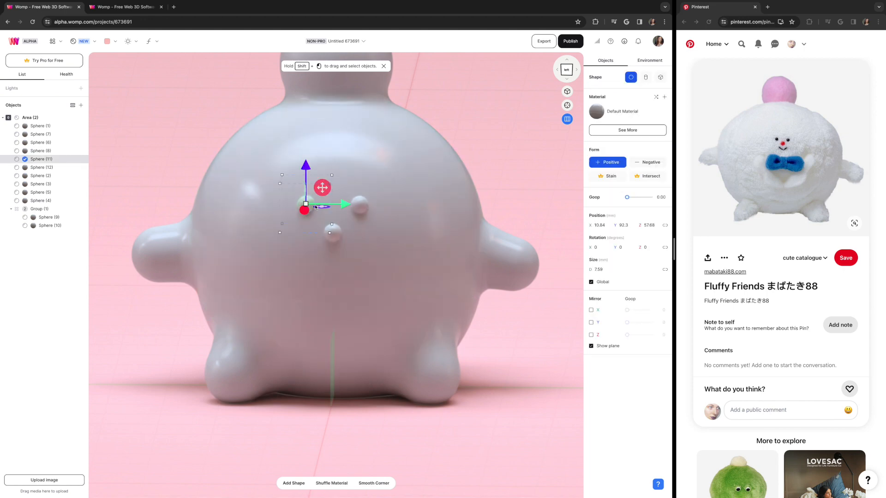
pyautogui.click(641, 63)
pyautogui.click(615, 63)
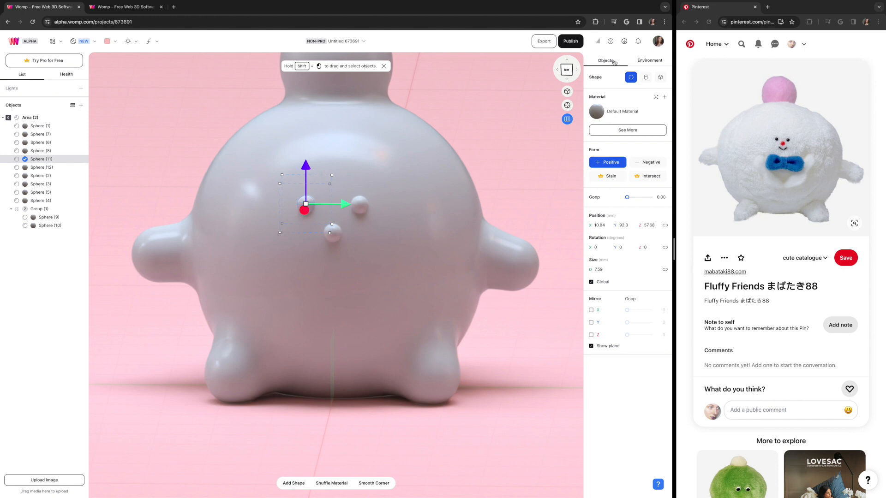